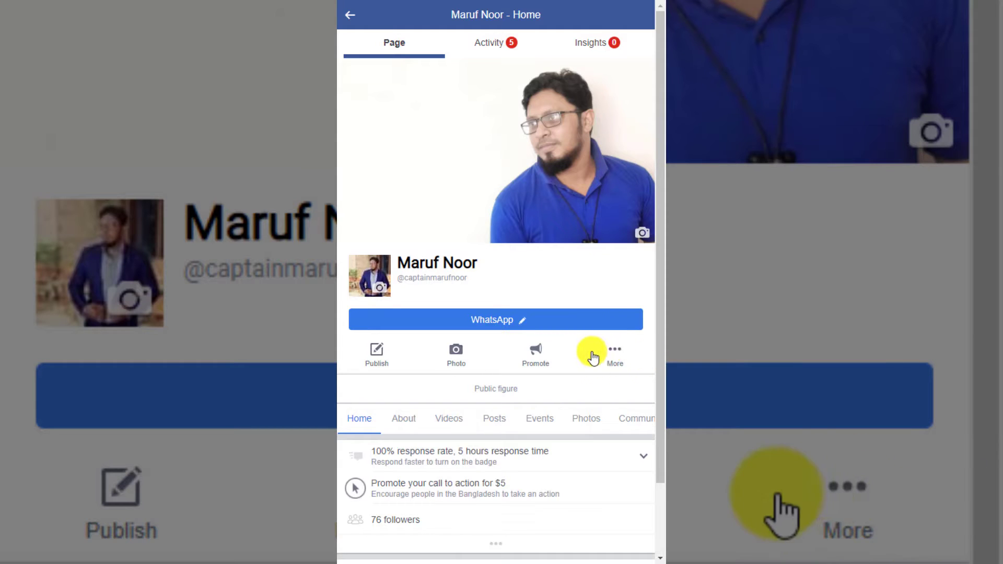
# - Open the Page's tab settings for editing and add the Services tab to the Page
pyautogui.click(613, 354)
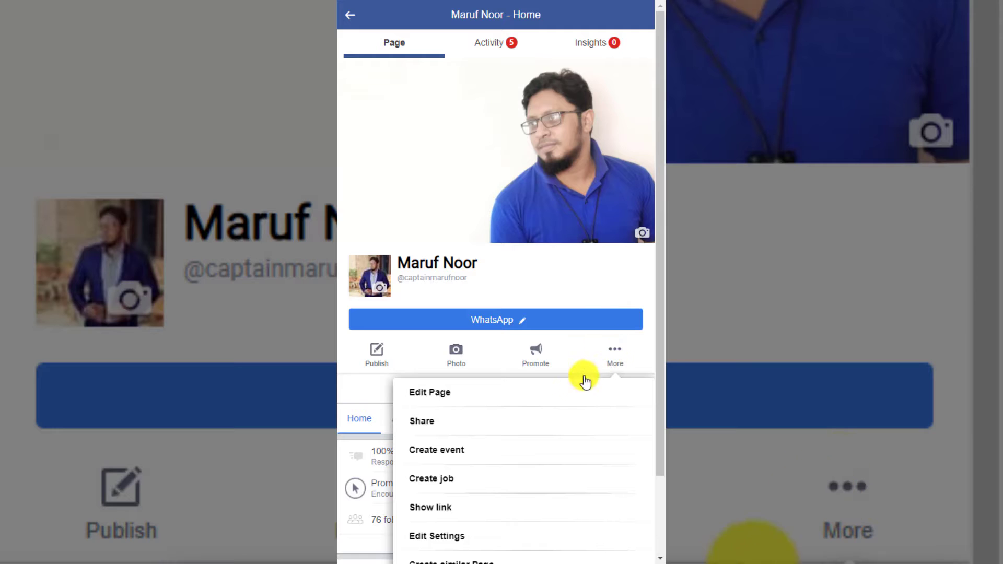
pyautogui.click(445, 398)
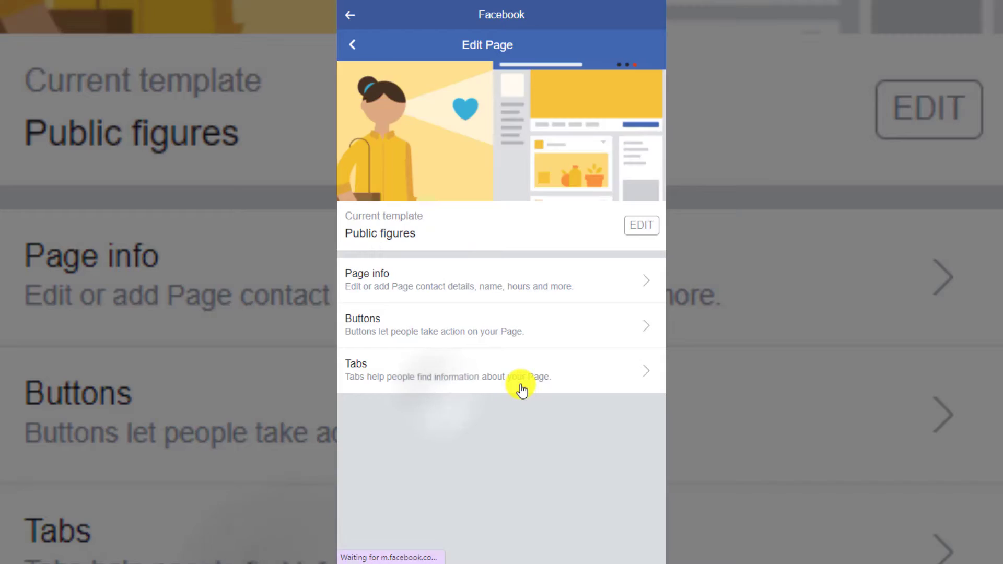
pyautogui.click(354, 372)
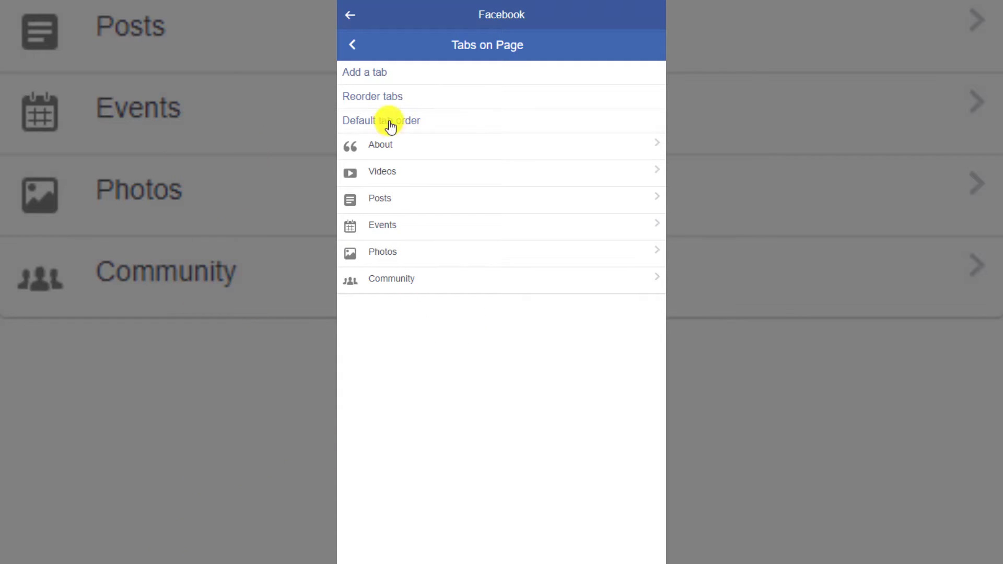
pyautogui.click(379, 78)
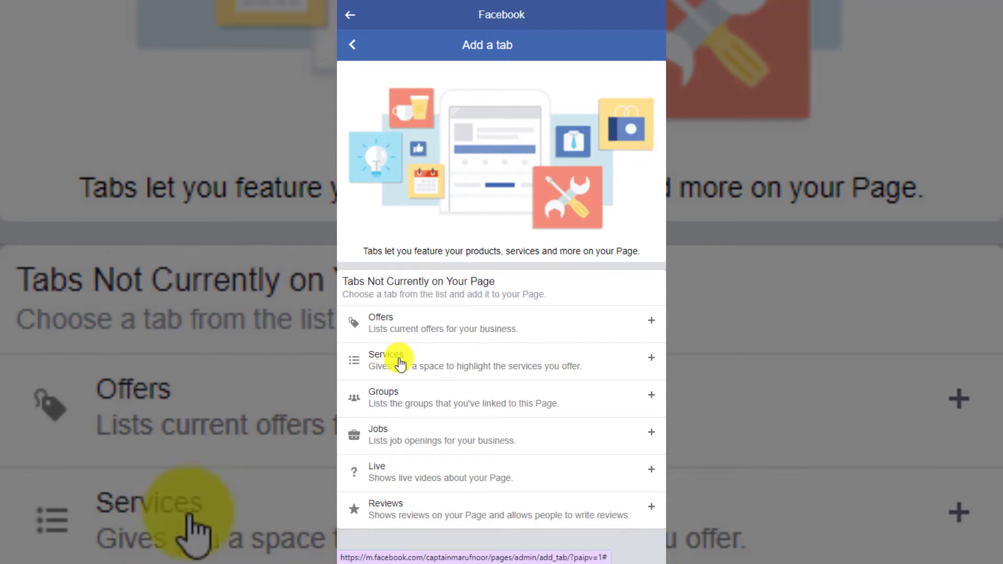
pyautogui.click(651, 361)
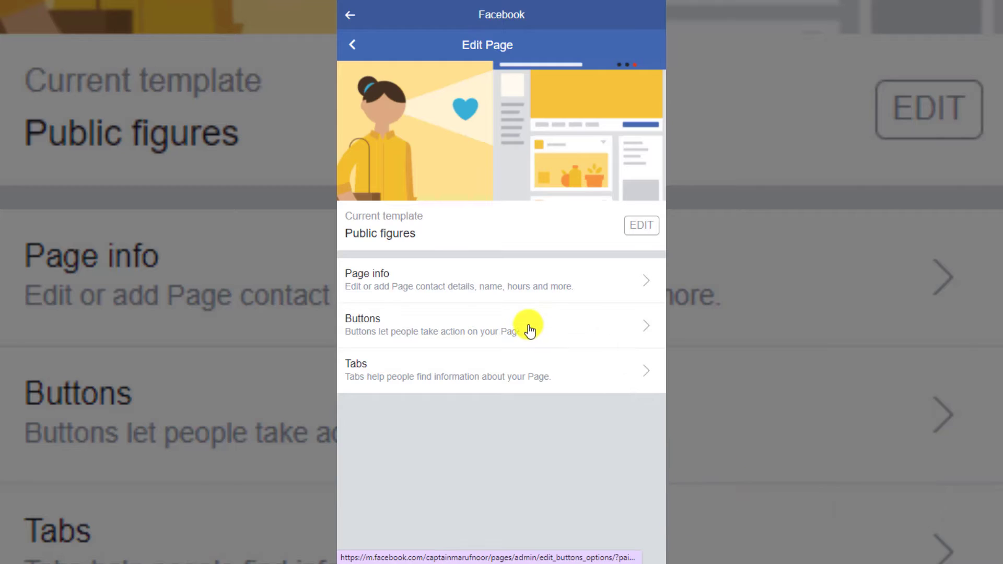
# - Open the Page's Services tab for editing and start adding a new service
pyautogui.click(396, 374)
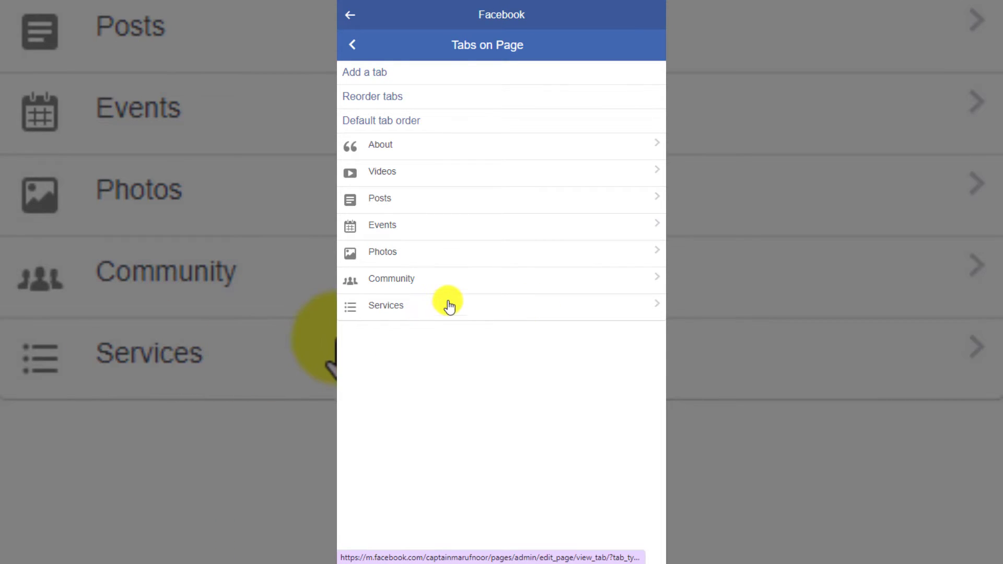
pyautogui.click(390, 311)
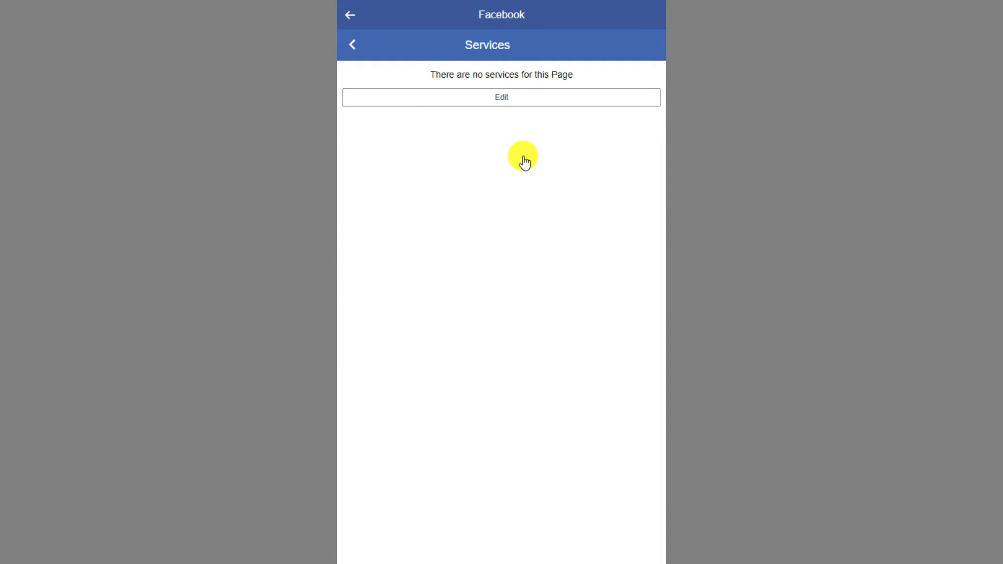
pyautogui.click(473, 105)
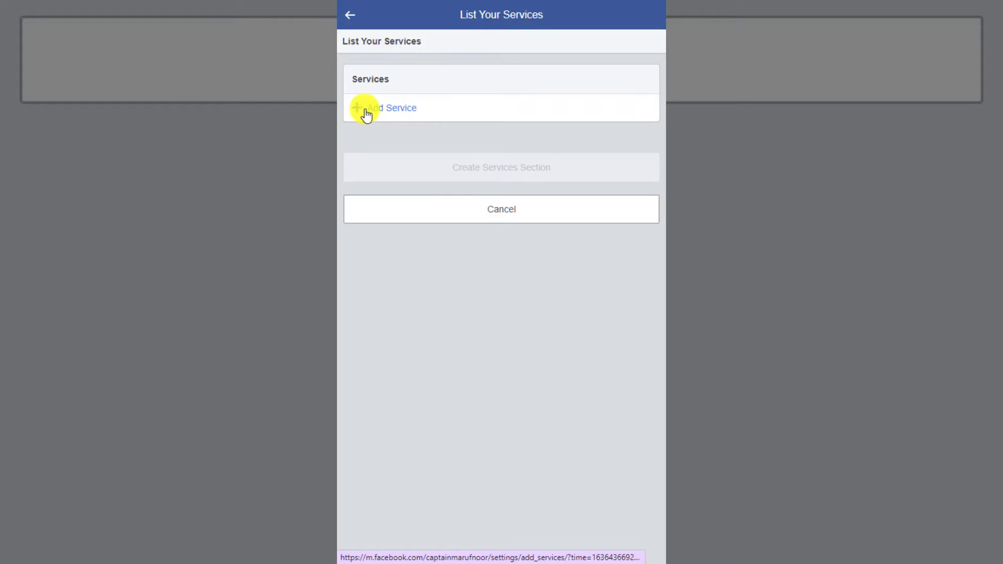
pyautogui.click(387, 109)
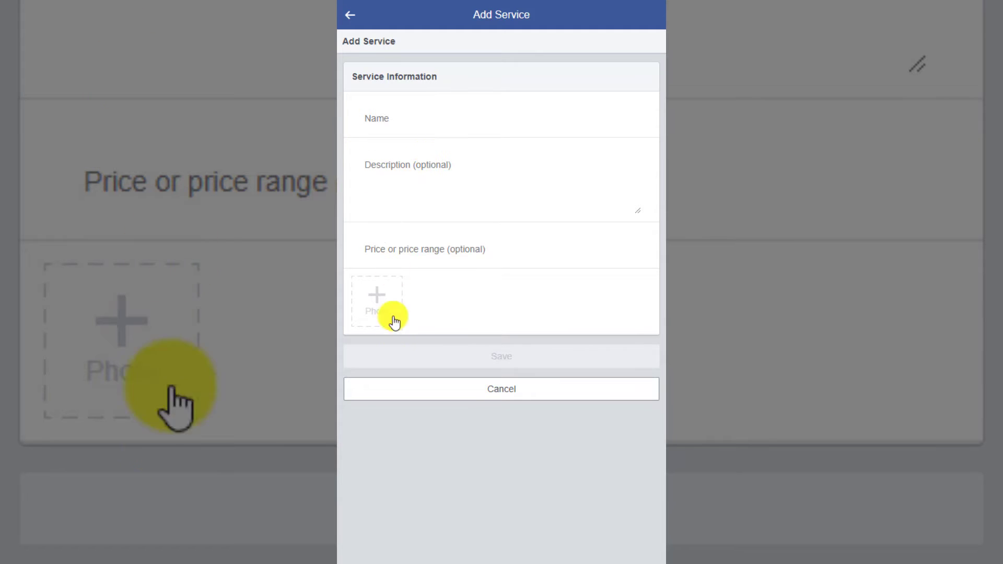
# - Name the new service "Chicken Burger" and leave its optional description empty
pyautogui.click(402, 119)
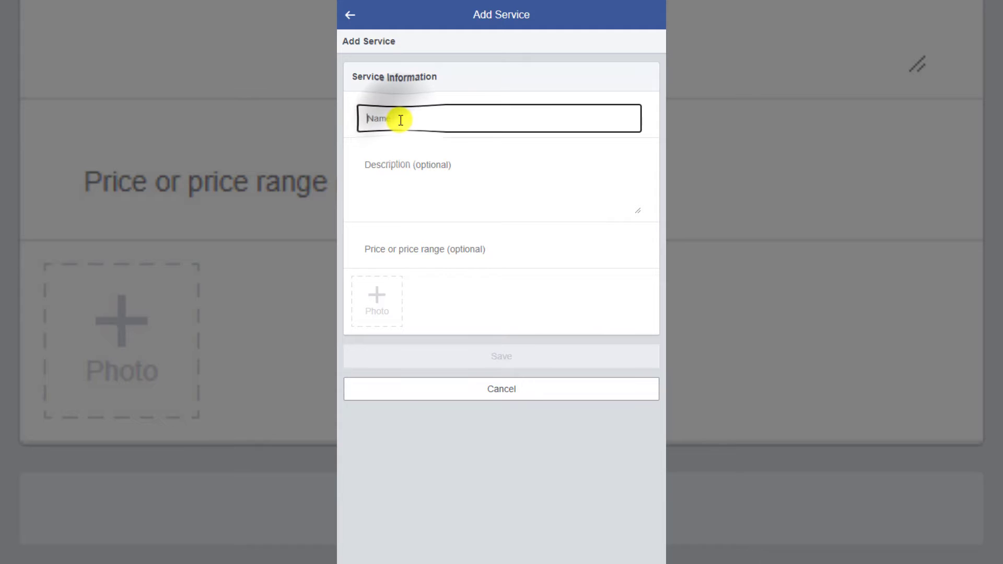
pyautogui.write('Chicken Burgar')
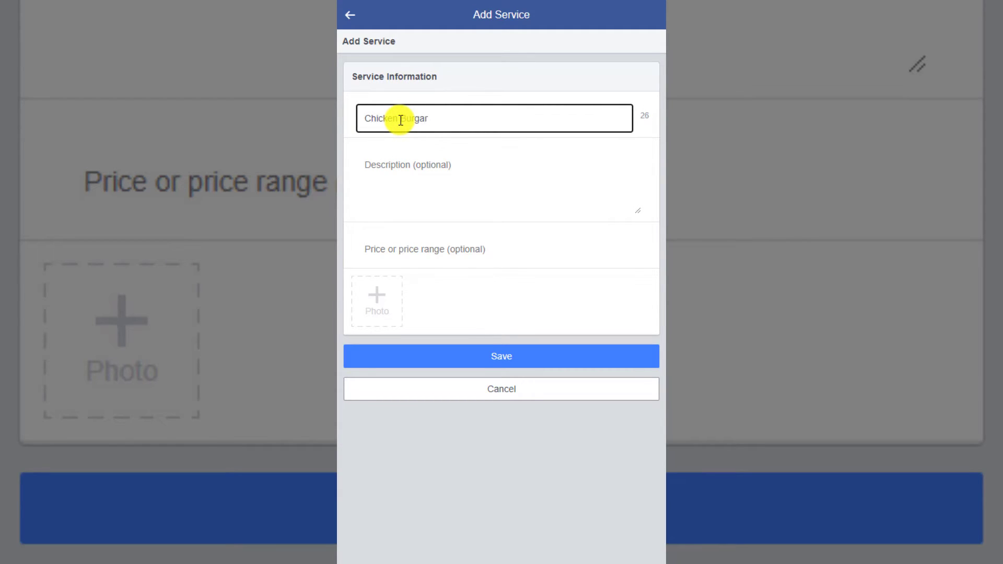
pyautogui.click(443, 120)
pyautogui.press('BackSpace')
pyautogui.press('BackSpace')
pyautogui.write('er')
pyautogui.click(383, 159)
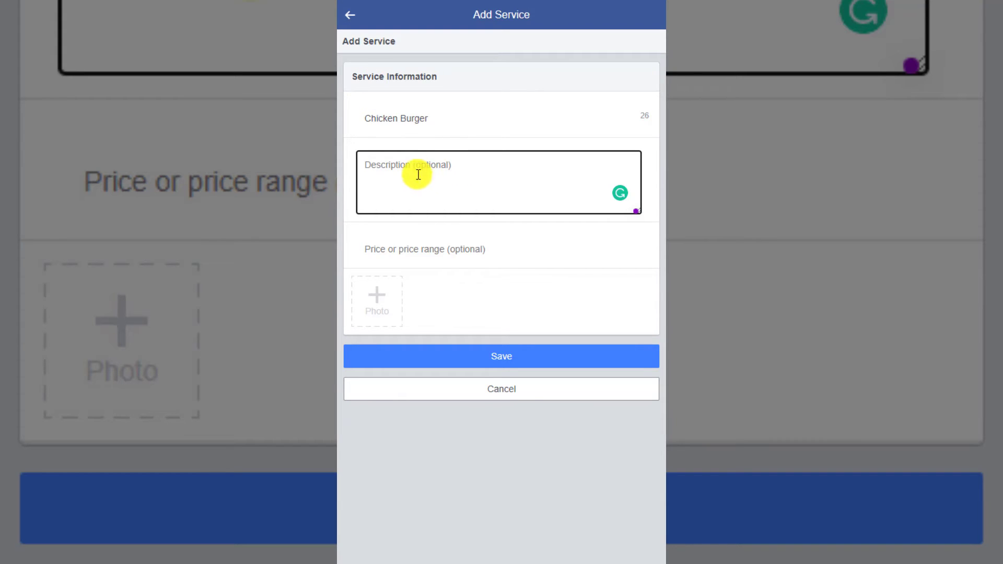
pyautogui.moveTo(367, 120); pyautogui.dragTo(445, 118)
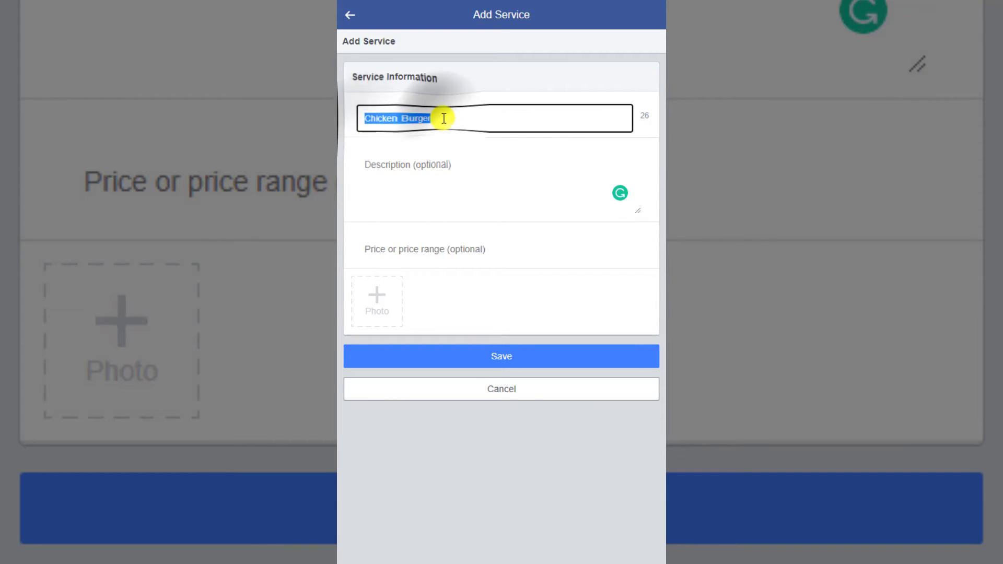
pyautogui.click(401, 161)
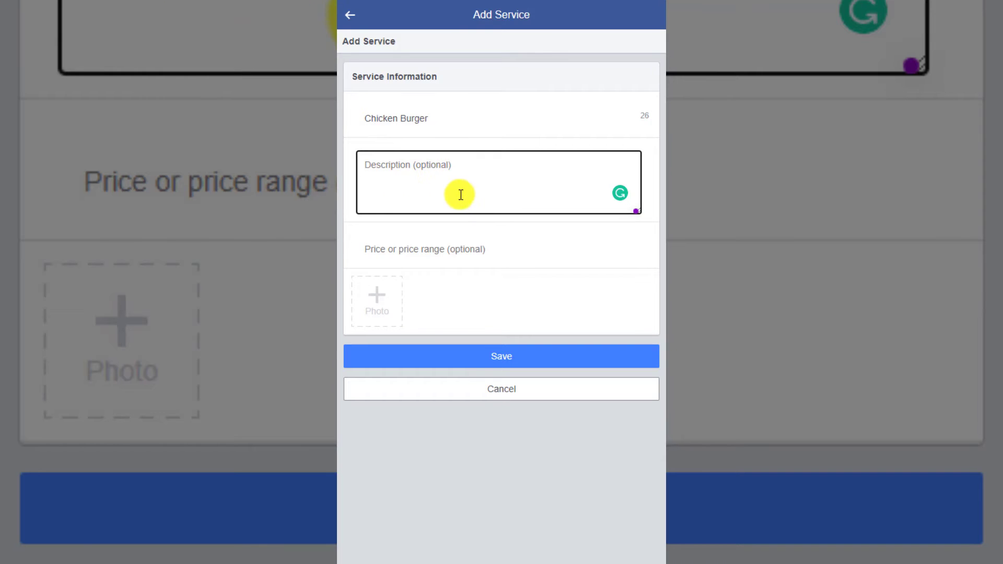
# - Set the service's price to 100 and attach a photo from the computer
pyautogui.click(384, 254)
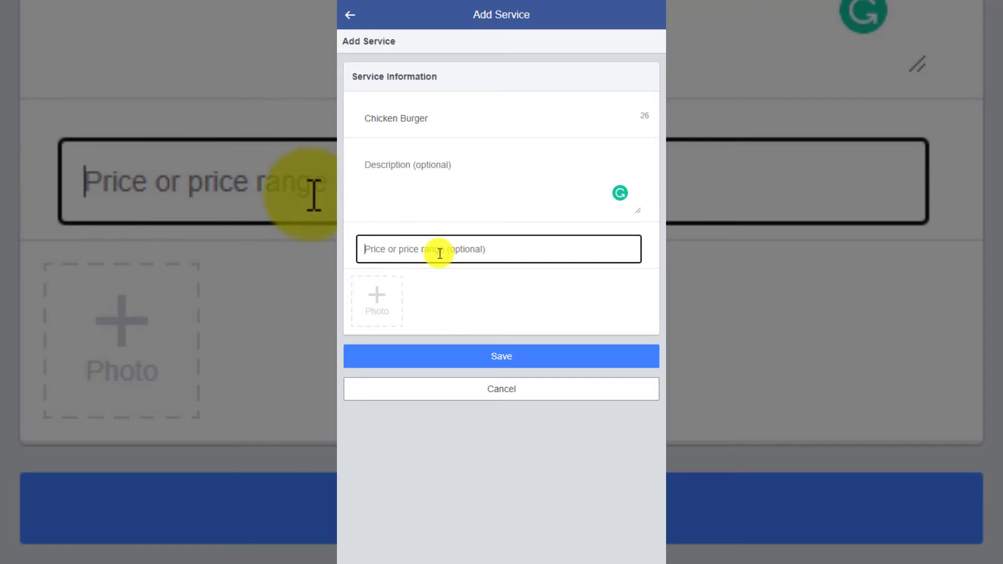
pyautogui.write('100')
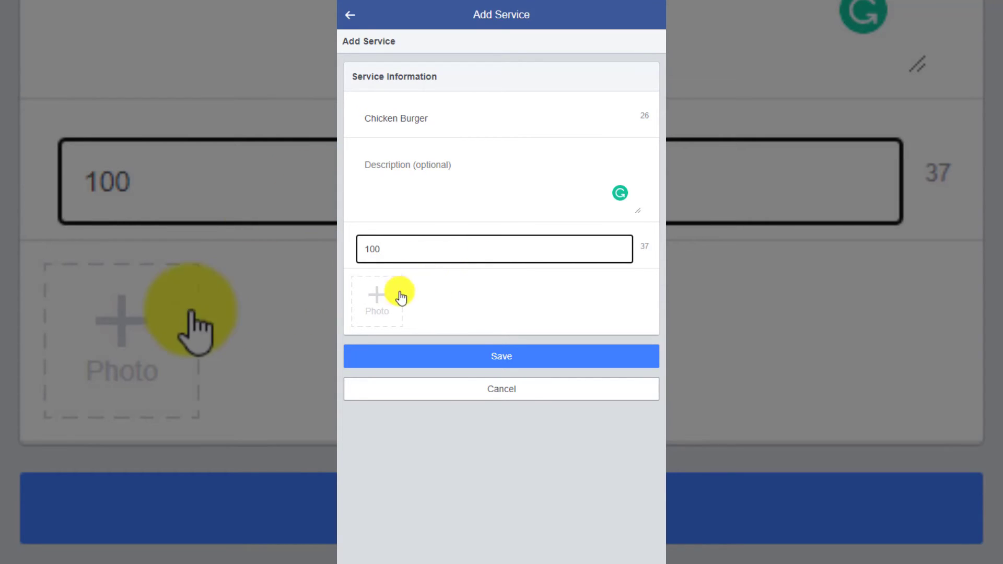
pyautogui.click(376, 302)
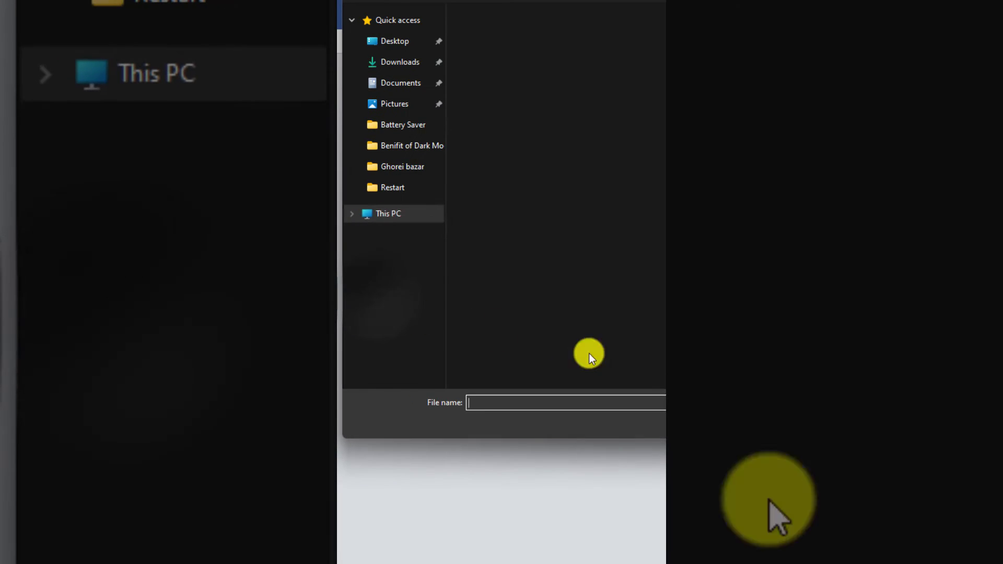
pyautogui.doubleClick(489, 58)
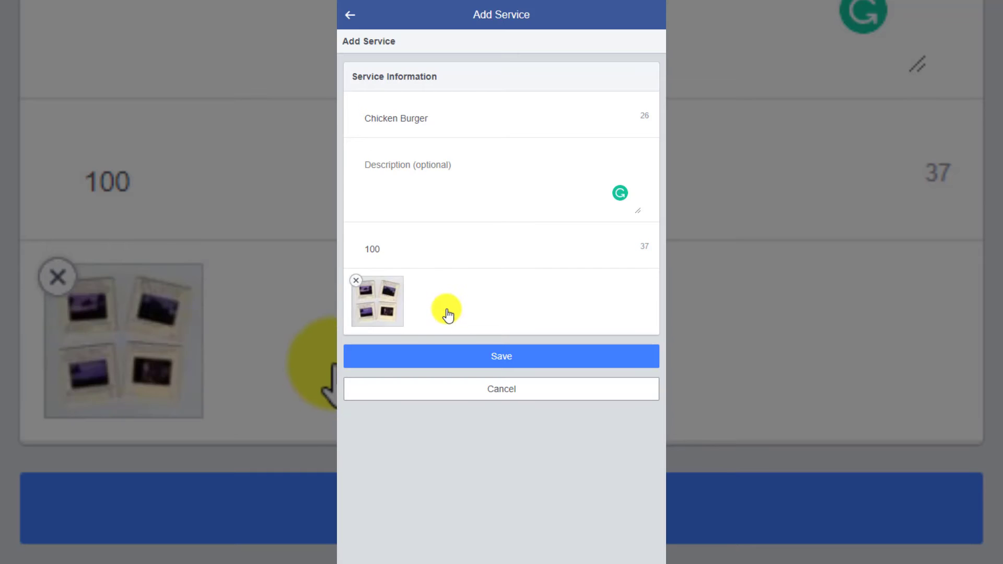
# - Review and save the Chicken Burger service, and open another blank service form and cancel it
pyautogui.tripleClick(368, 119)
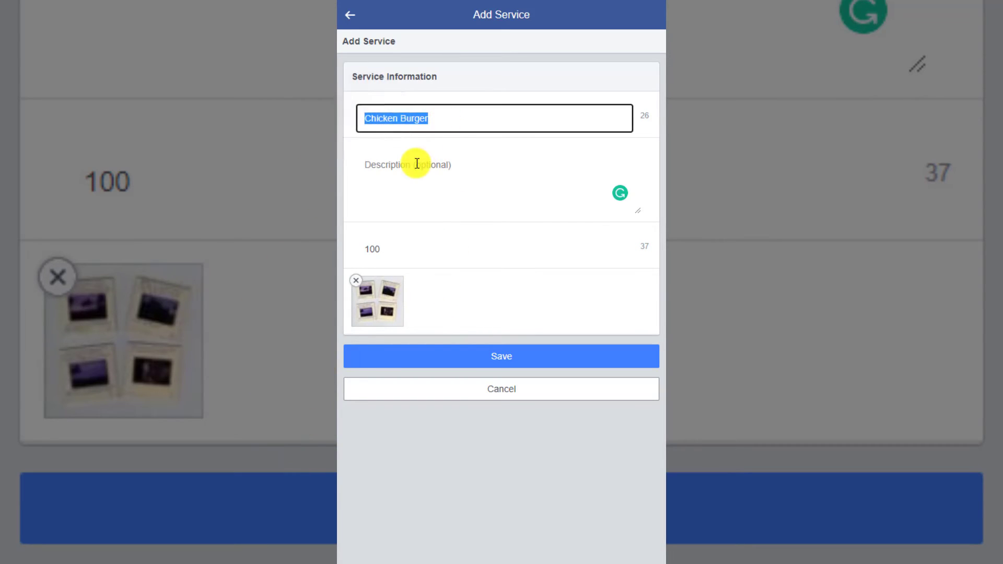
pyautogui.click(382, 164)
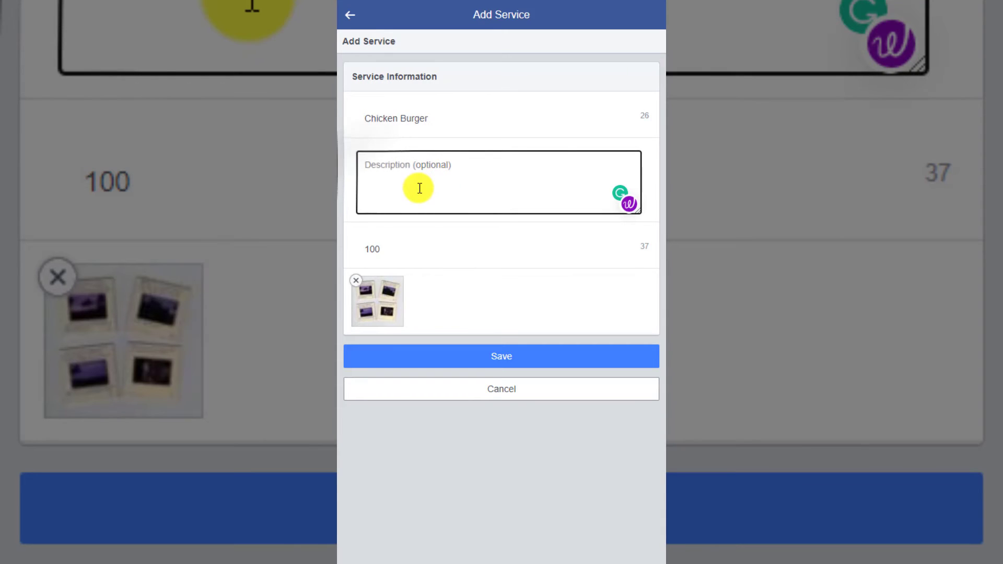
pyautogui.click(416, 247)
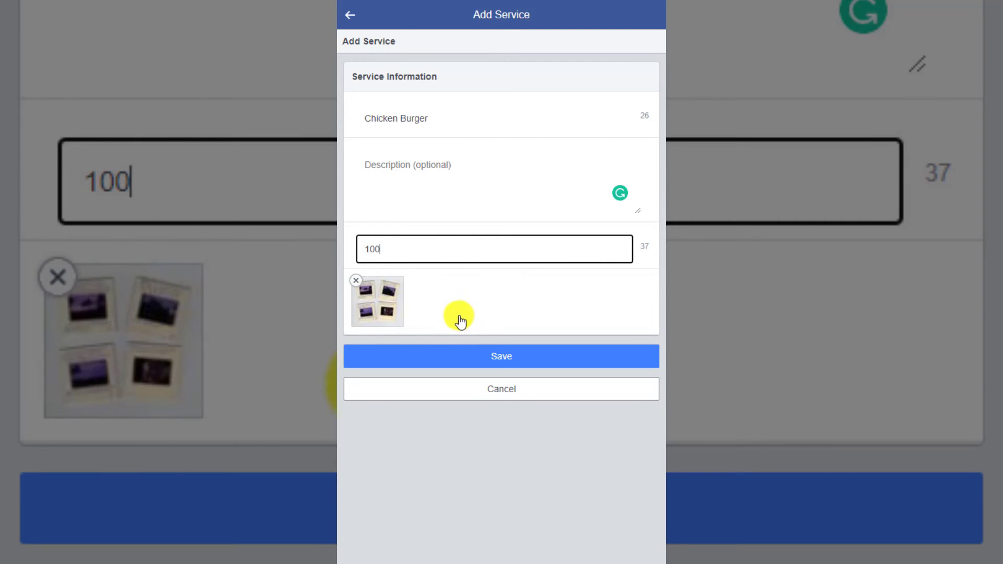
pyautogui.click(500, 359)
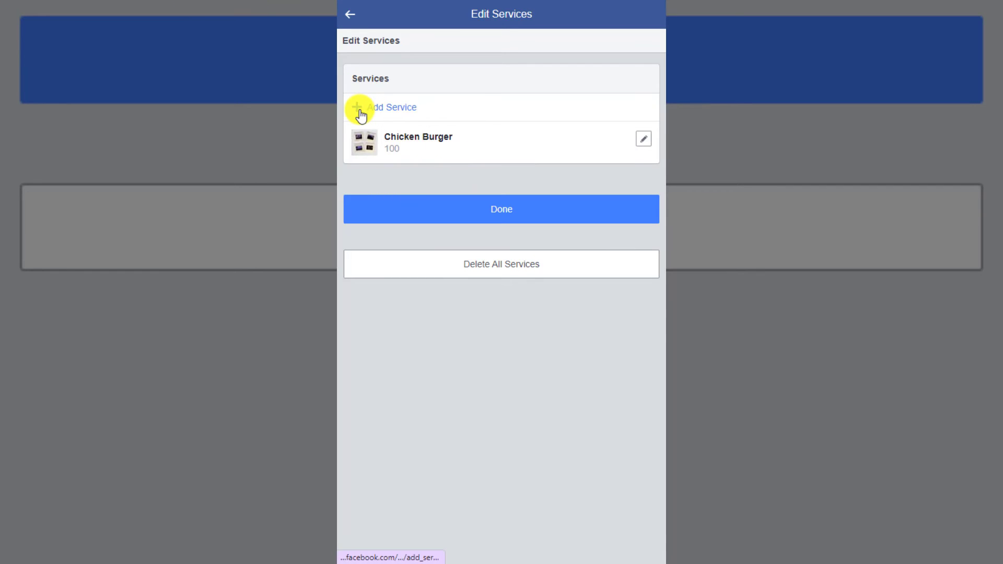
pyautogui.click(359, 110)
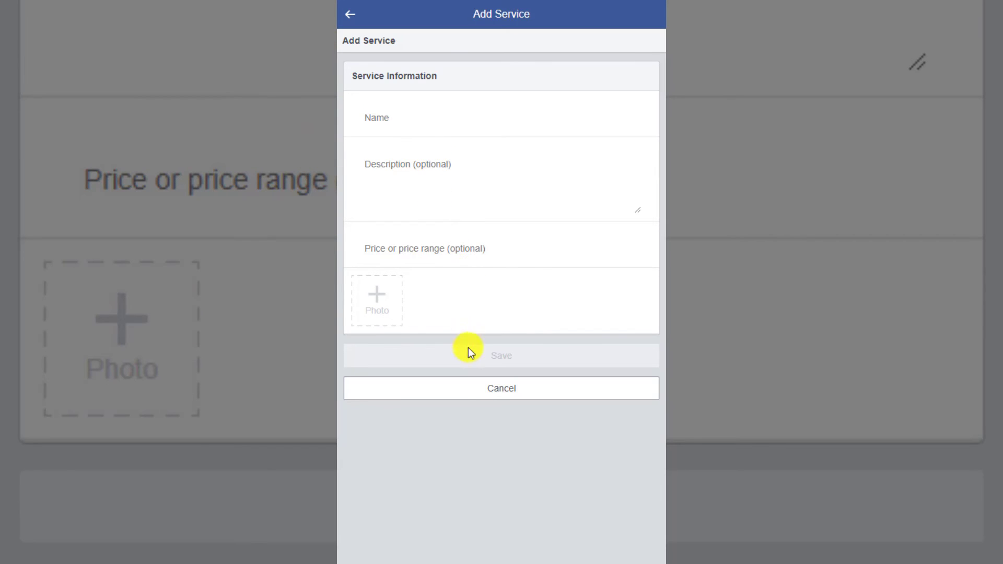
pyautogui.click(456, 399)
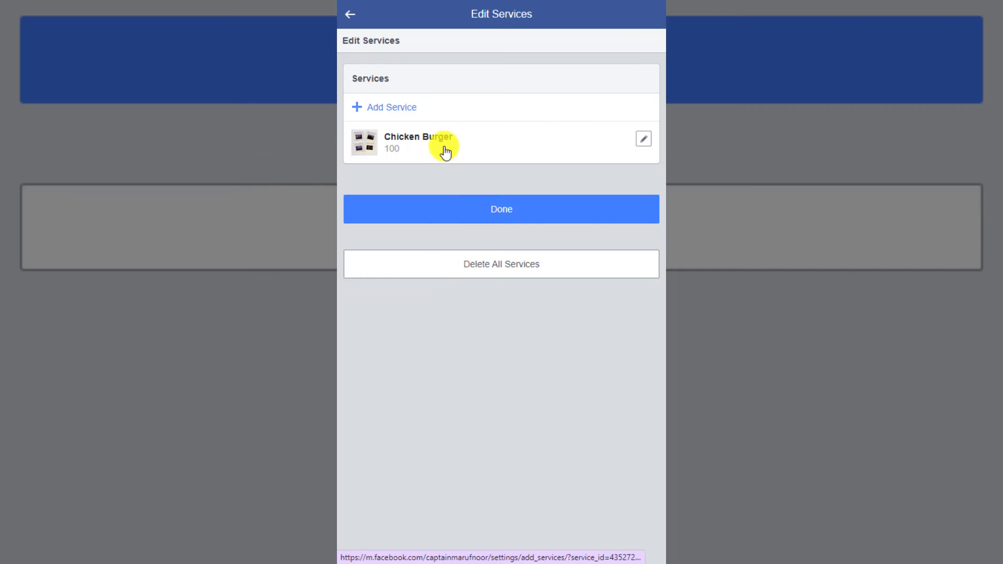
# - Edit the Chicken Burger service, set its price to "120 taka" and save the change
pyautogui.click(642, 140)
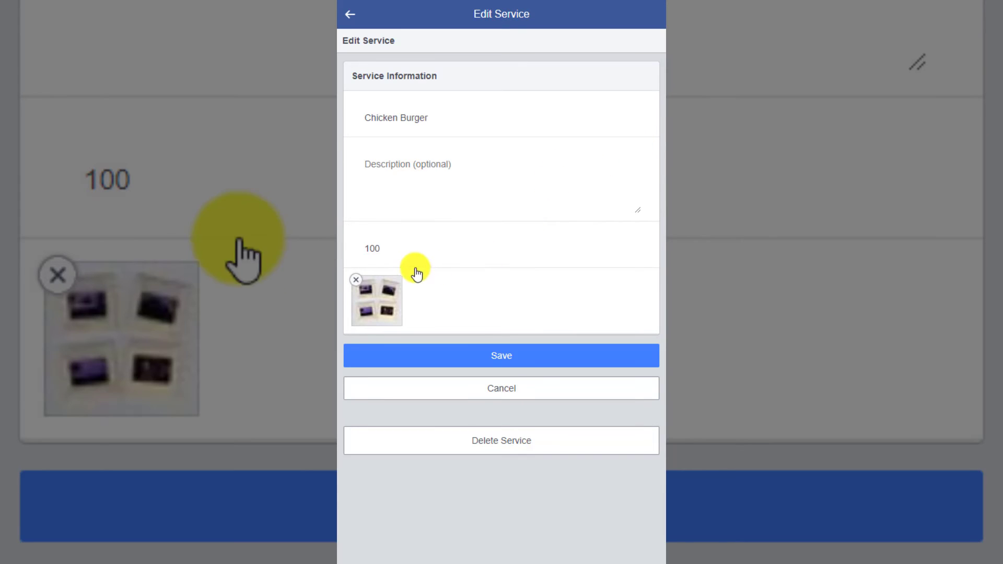
pyautogui.click(411, 248)
pyautogui.press('BackSpace')
pyautogui.press('BackSpace')
pyautogui.press('BackSpace')
pyautogui.write('1')
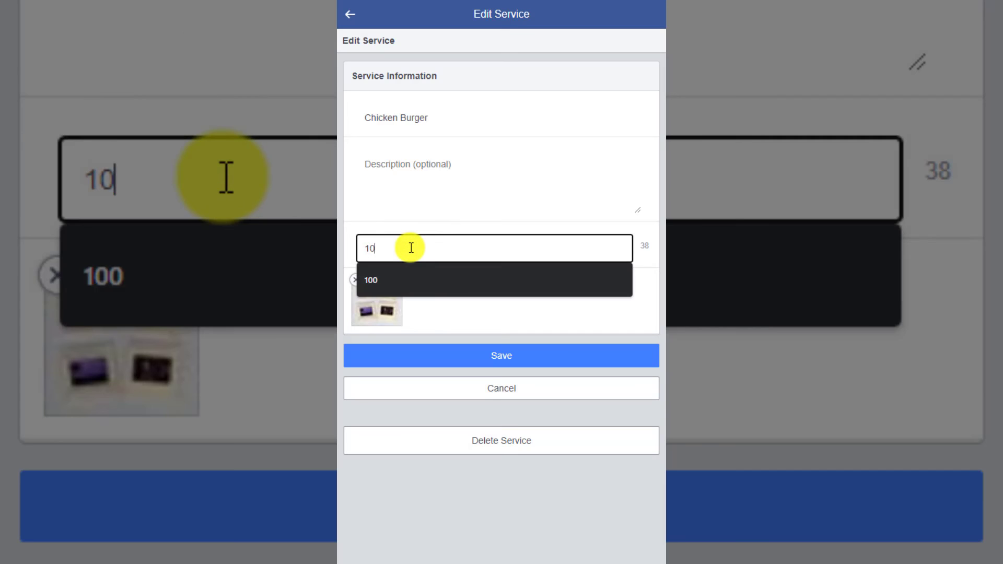
pyautogui.write('20 taka')
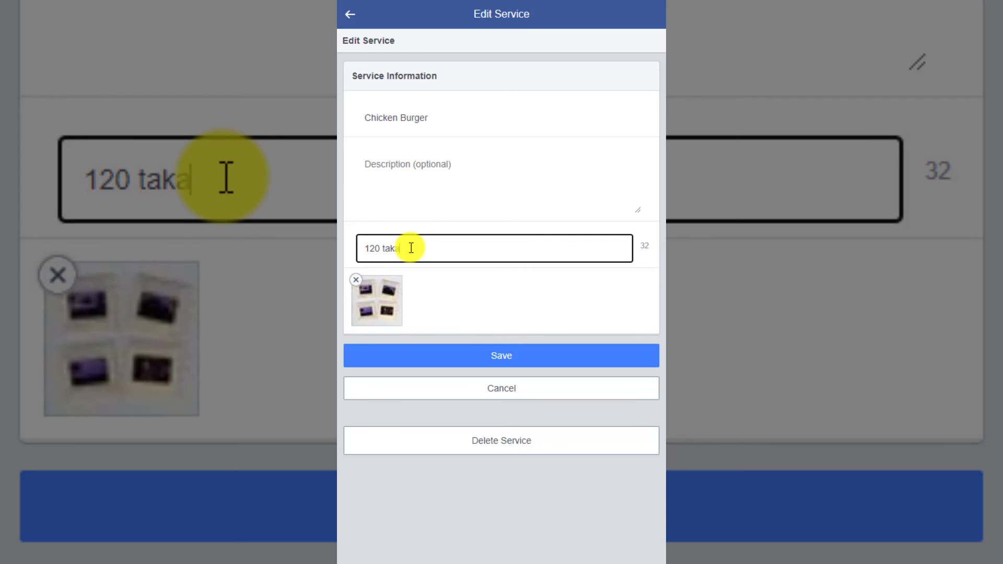
pyautogui.click(454, 293)
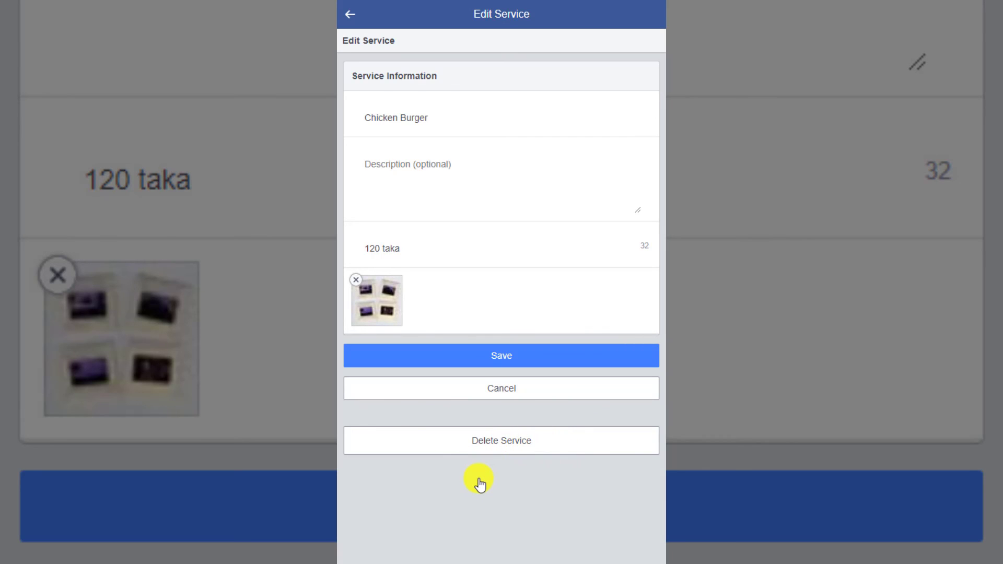
pyautogui.click(492, 368)
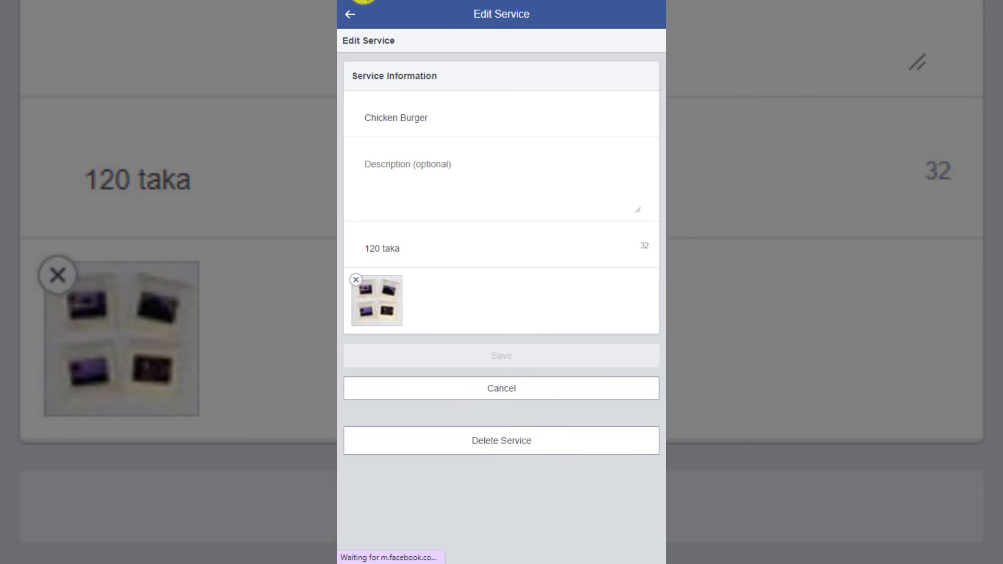